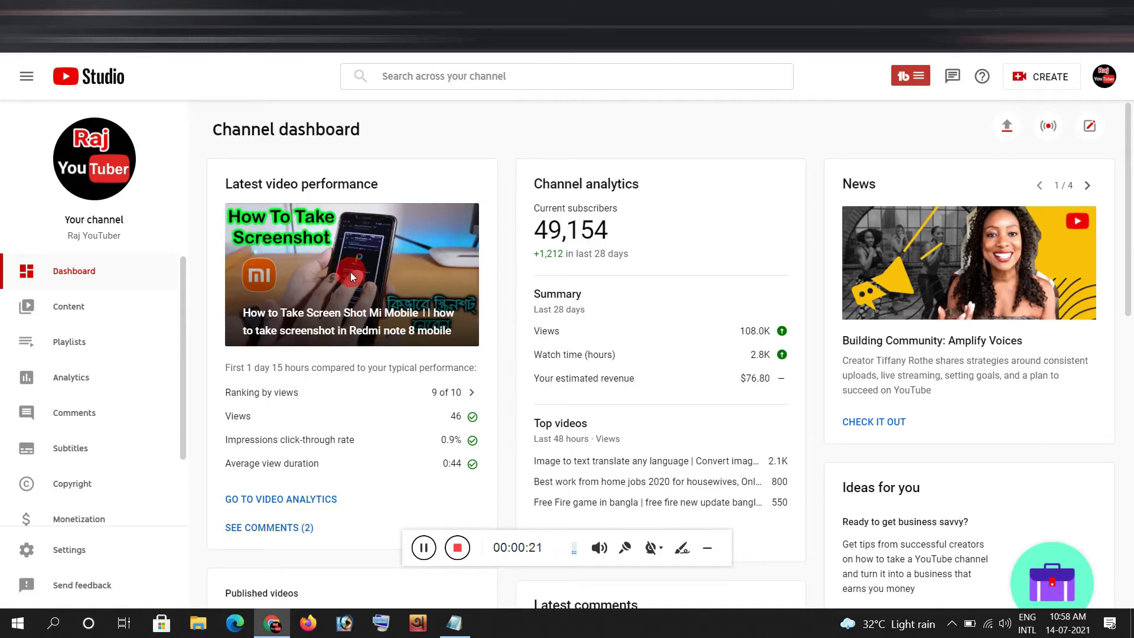
- Open the list of removal requests in the channel's copyright section
left_click(87, 490)
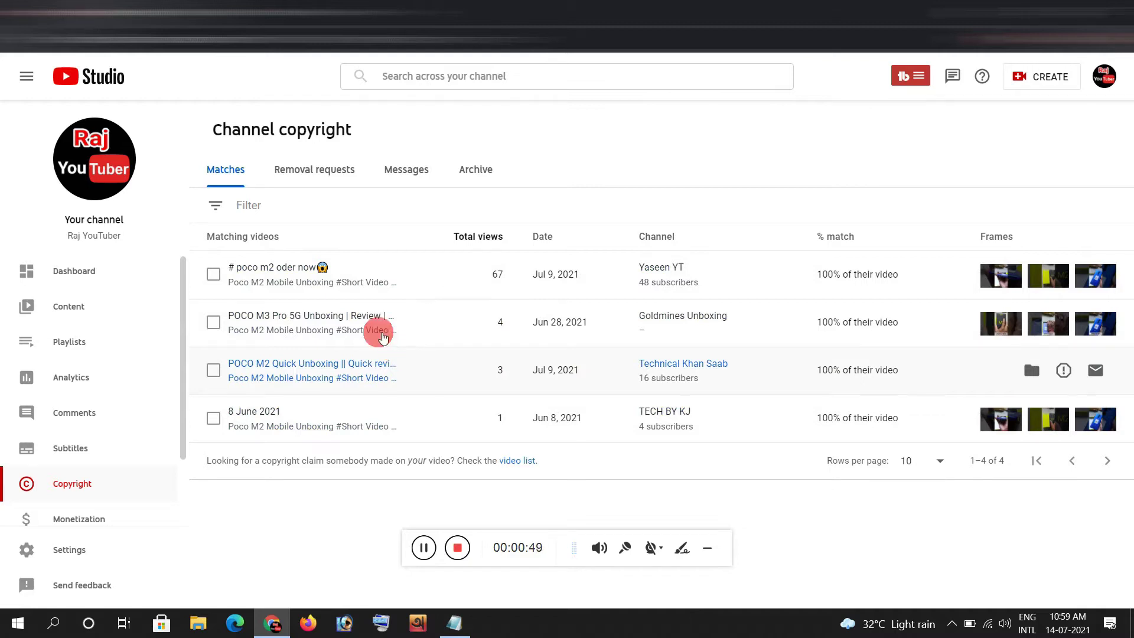
left_click(319, 176)
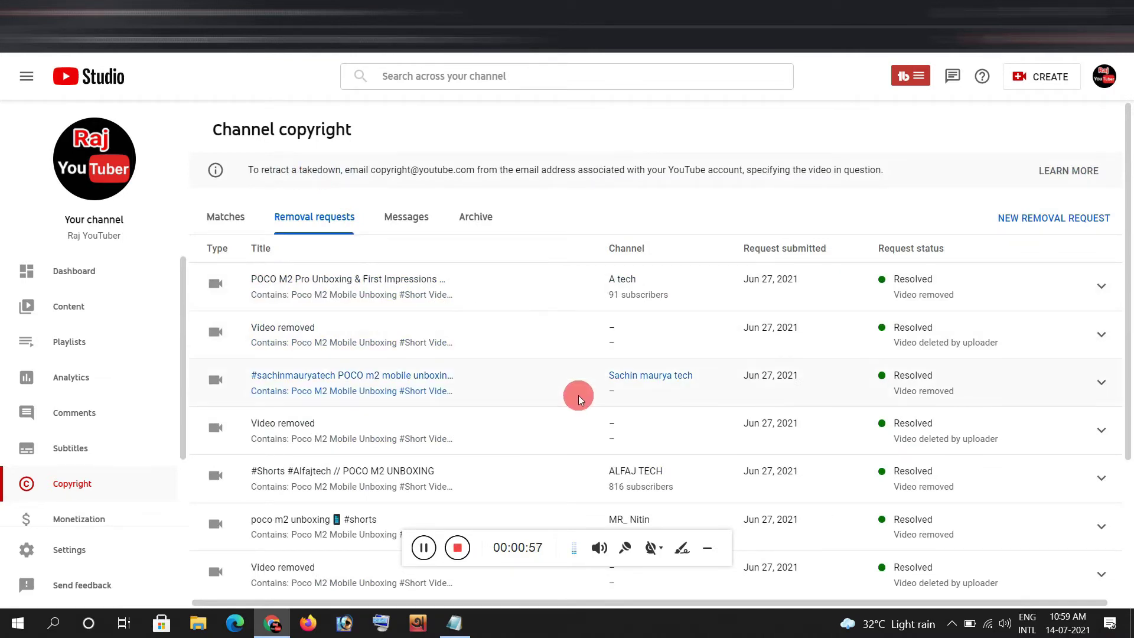
scroll(649, 460, "down", 1)
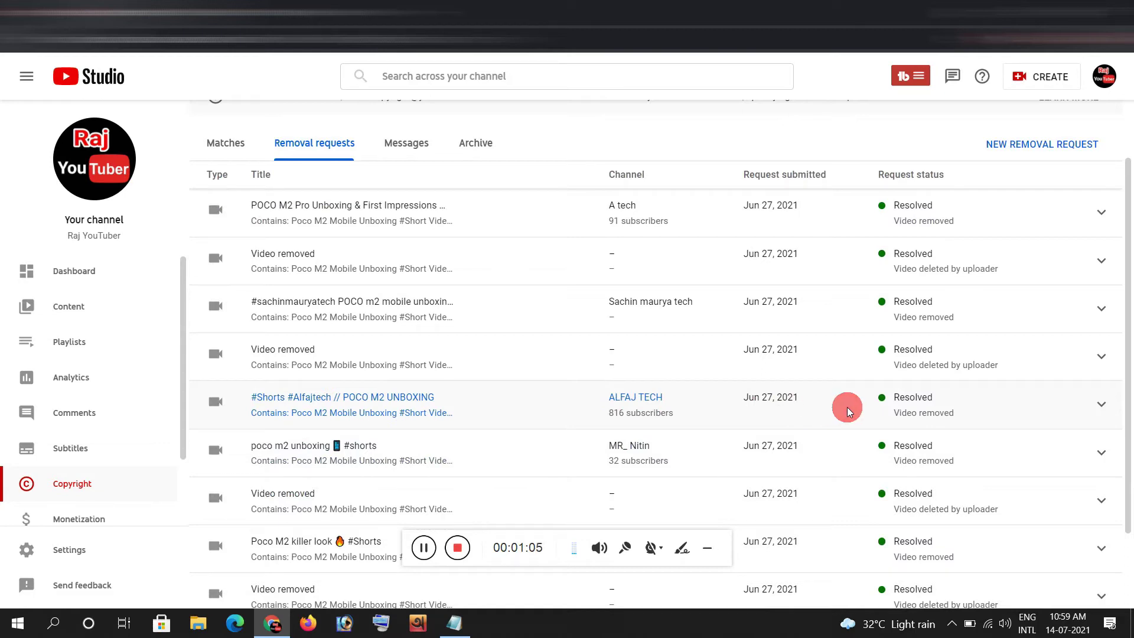
- Expand the removal request for "poco m2 unboxing #shorts" and examine its infringing and original video URLs
left_click(921, 405)
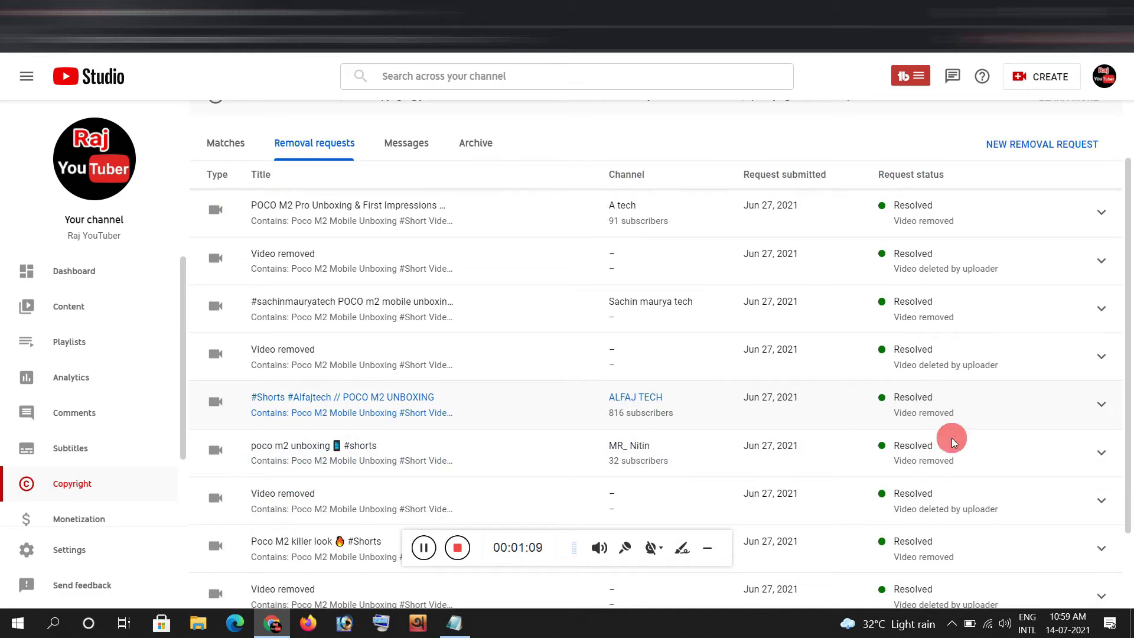
left_click(1072, 454)
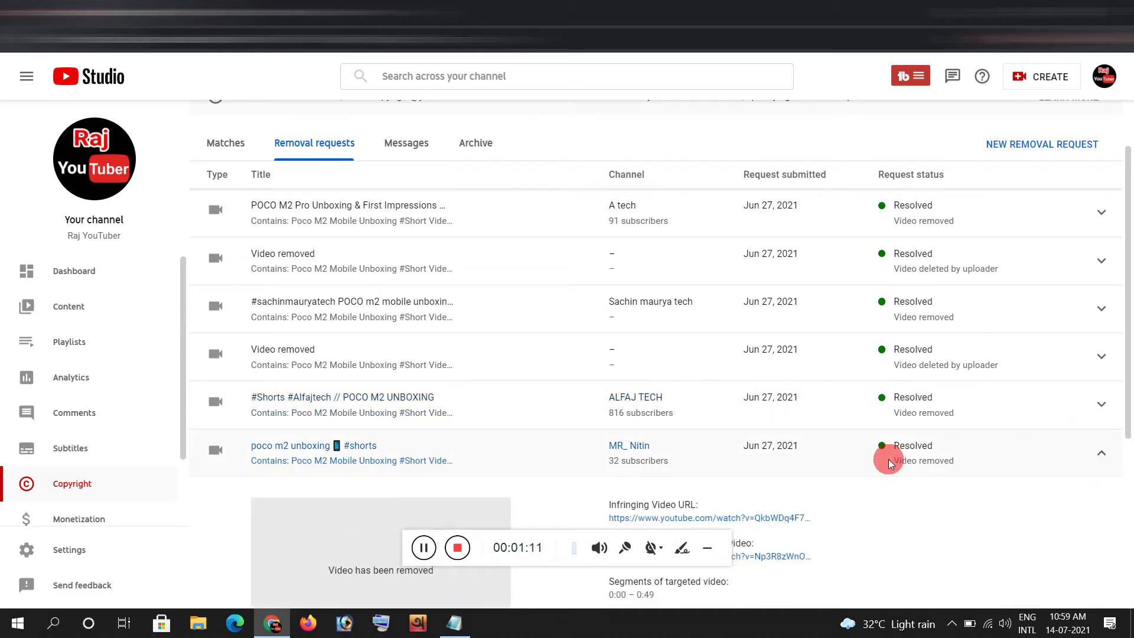
scroll(886, 452, "down", 3)
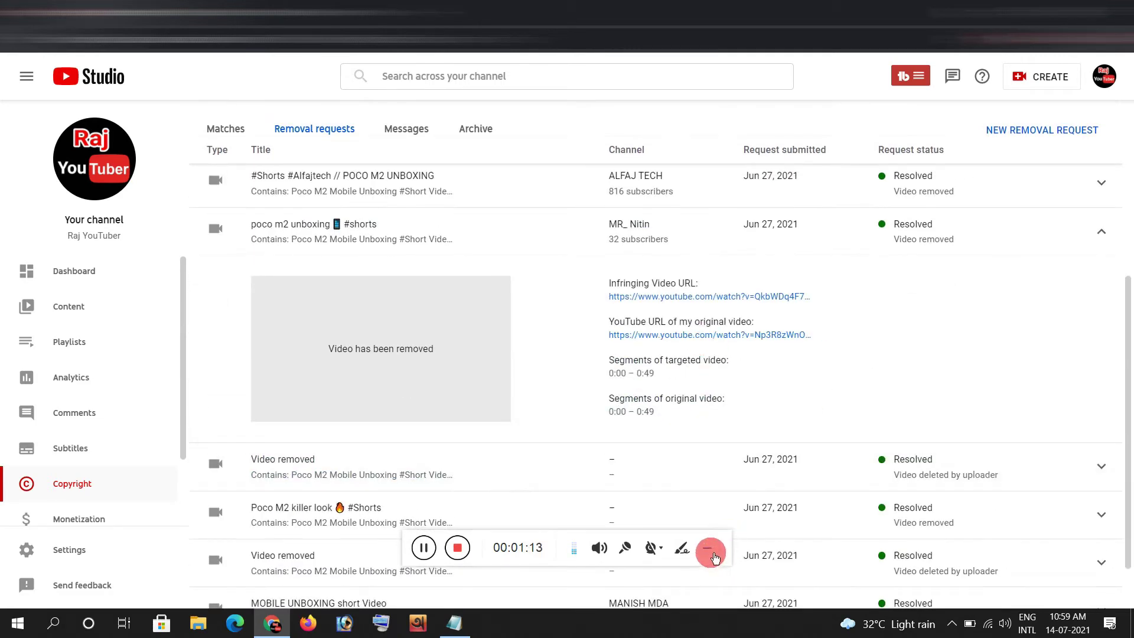
left_click(712, 554)
left_click_drag(605, 296, 863, 293)
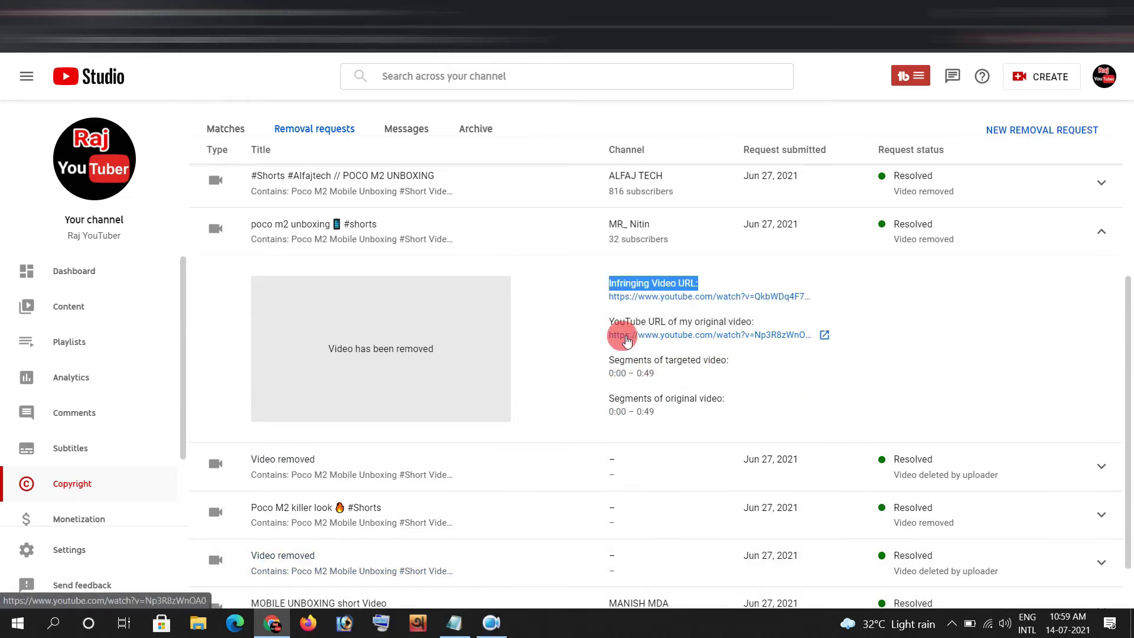
left_click(930, 334)
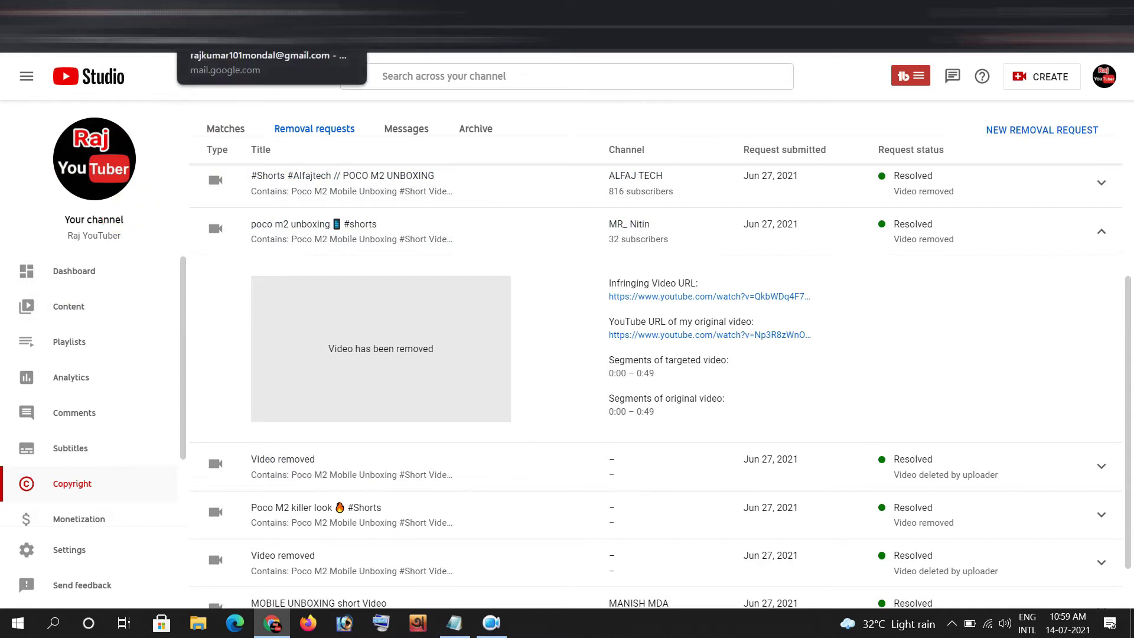
- Switch to Gmail and start a new message
left_click(254, 37)
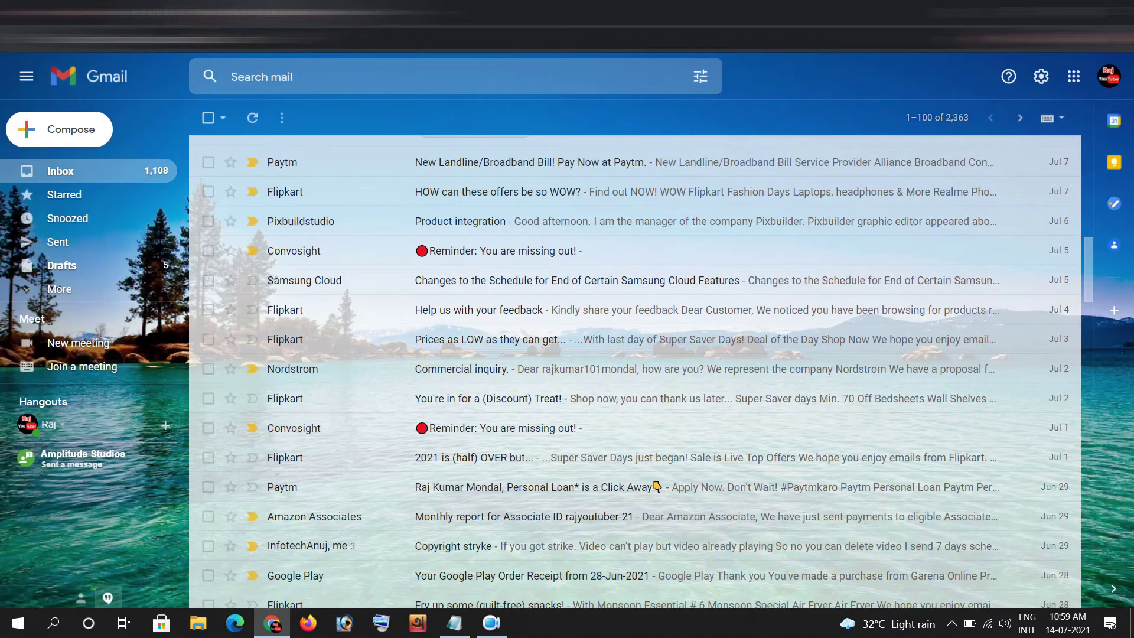
left_click(72, 128)
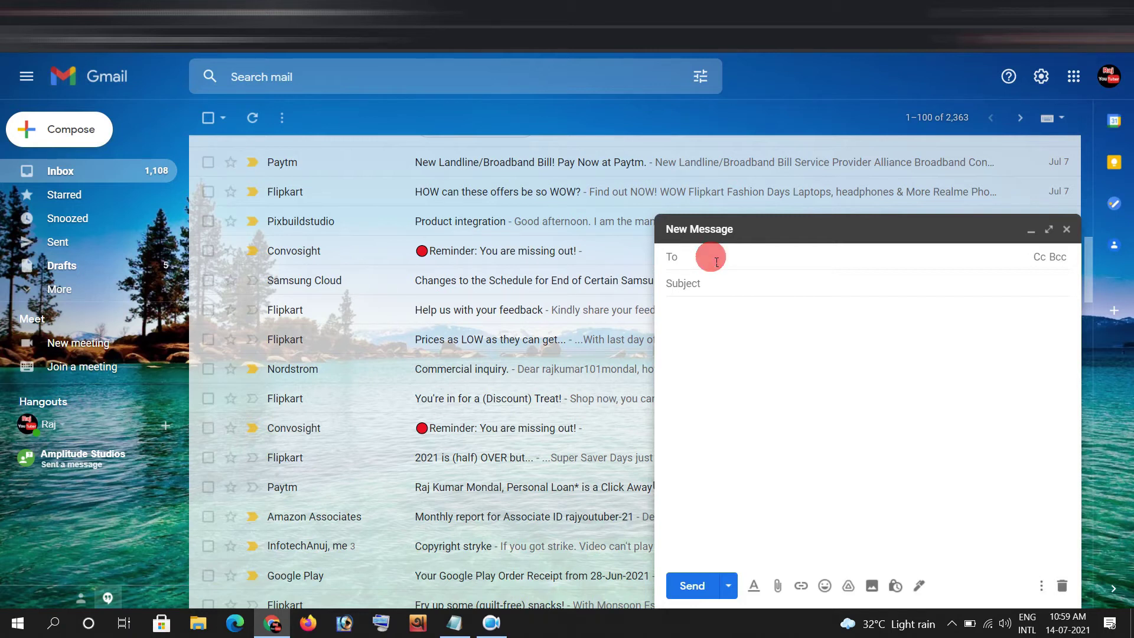
- Return to YouTube Studio, open the help article on retracting a takedown, and expand its section "If you submitted a takedown request"
left_click(413, 384)
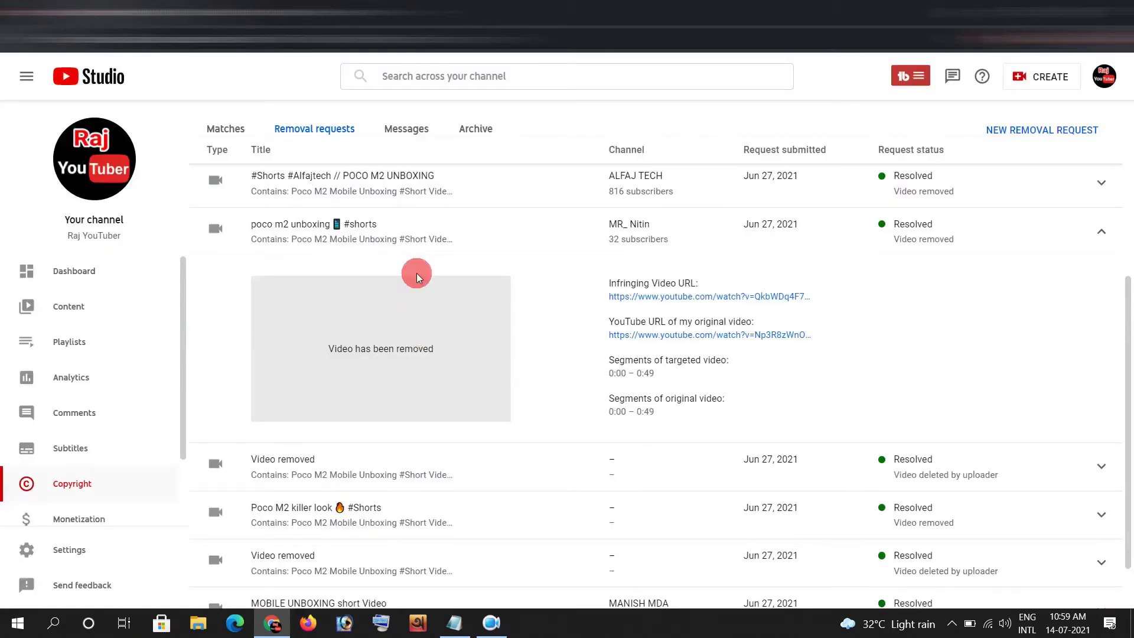
scroll(398, 332, "up", 5)
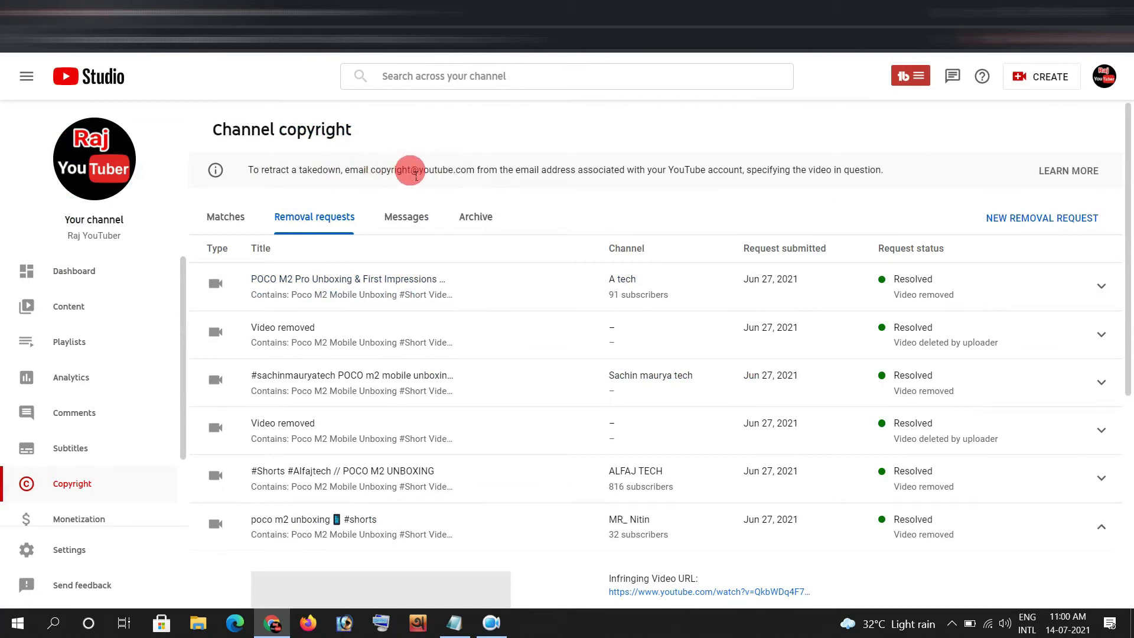
left_click(1071, 172)
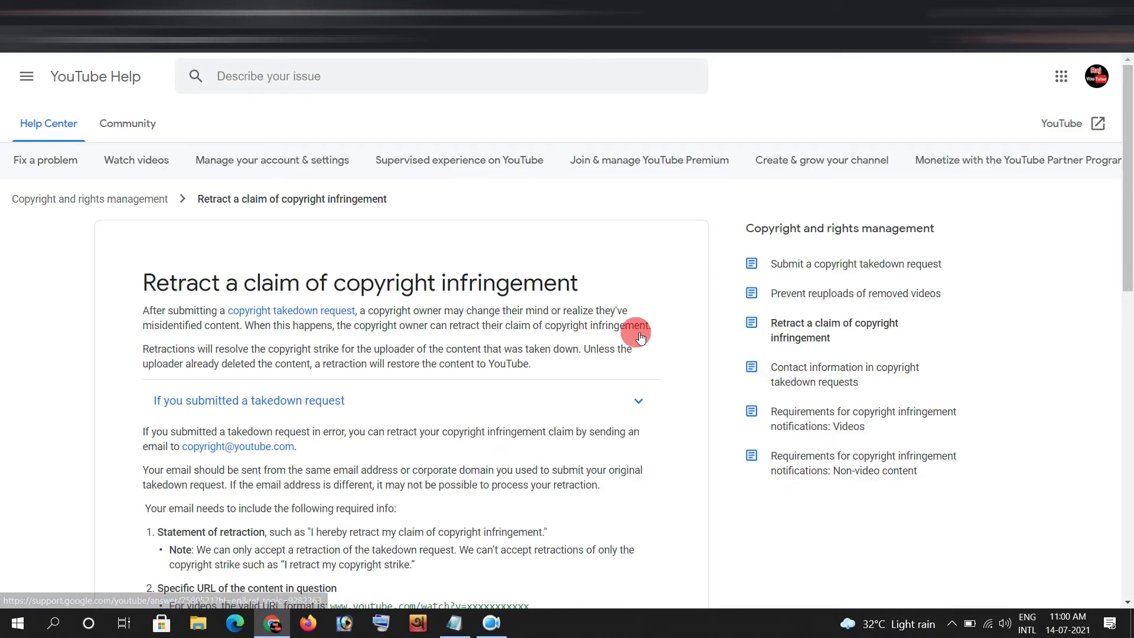
left_click(313, 390)
scroll(317, 364, "down", 4)
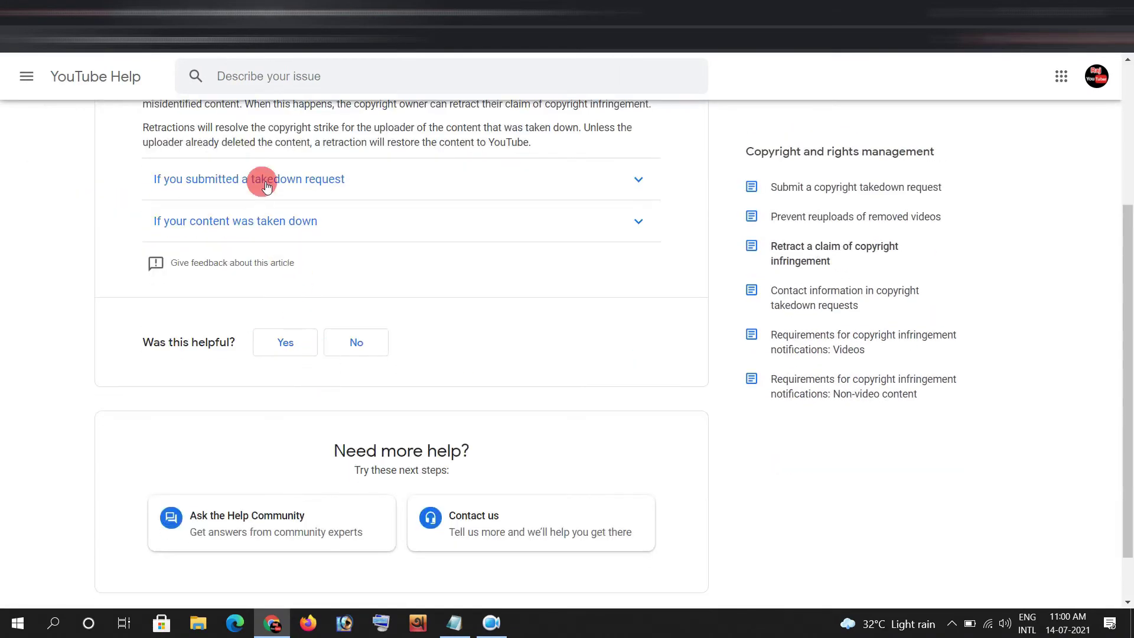
left_click(359, 180)
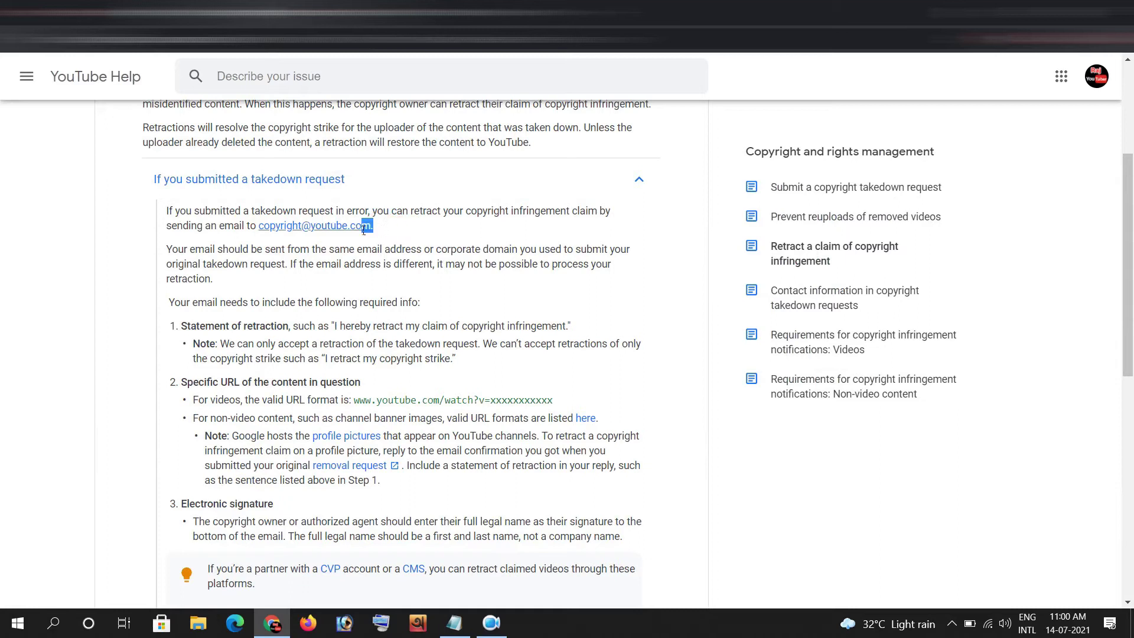
- Copy YouTube's copyright contact e-mail address from the help article into the new Gmail message as its recipient
left_click_drag(375, 226, 314, 229)
left_click(263, 239)
left_click_drag(270, 231, 345, 232)
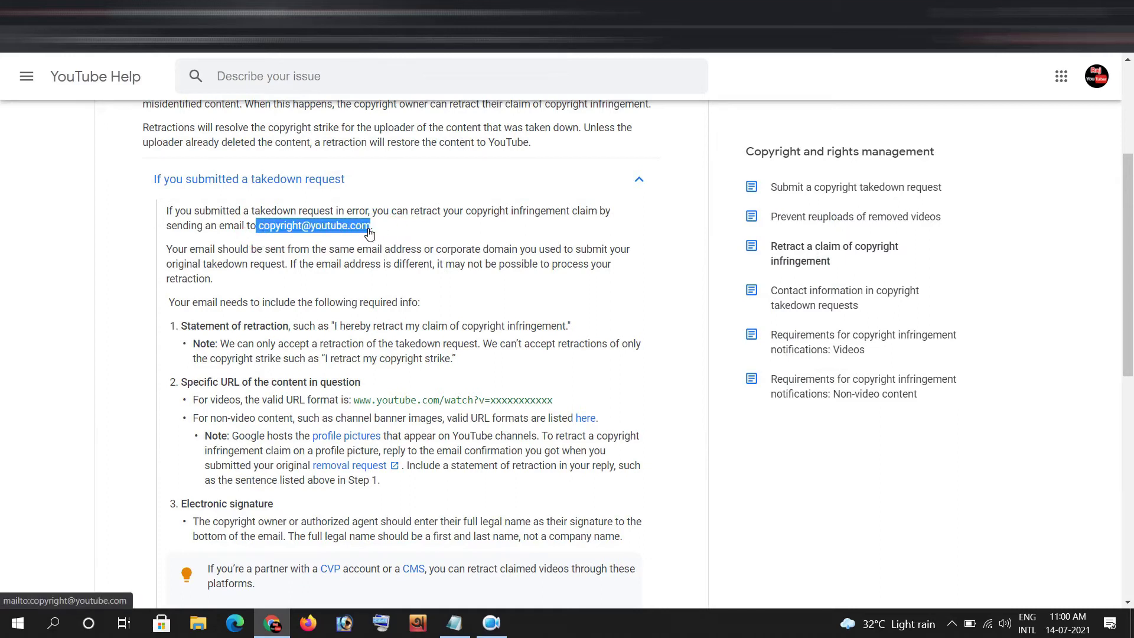
right_click(370, 234)
left_click(399, 351)
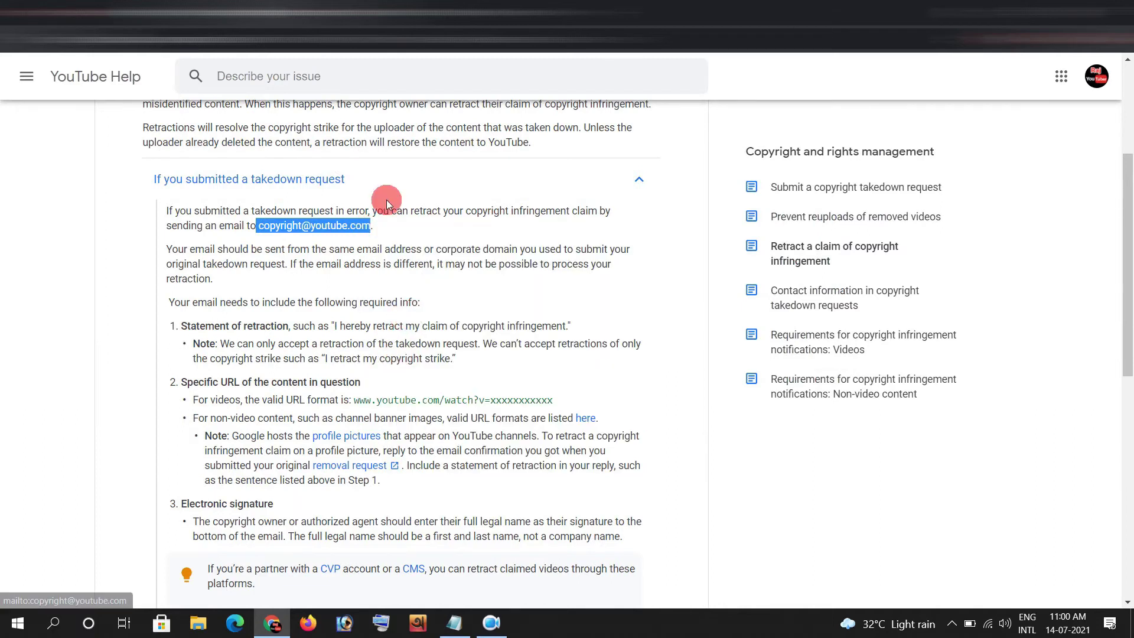
key("alt+Tab")
left_click(724, 261)
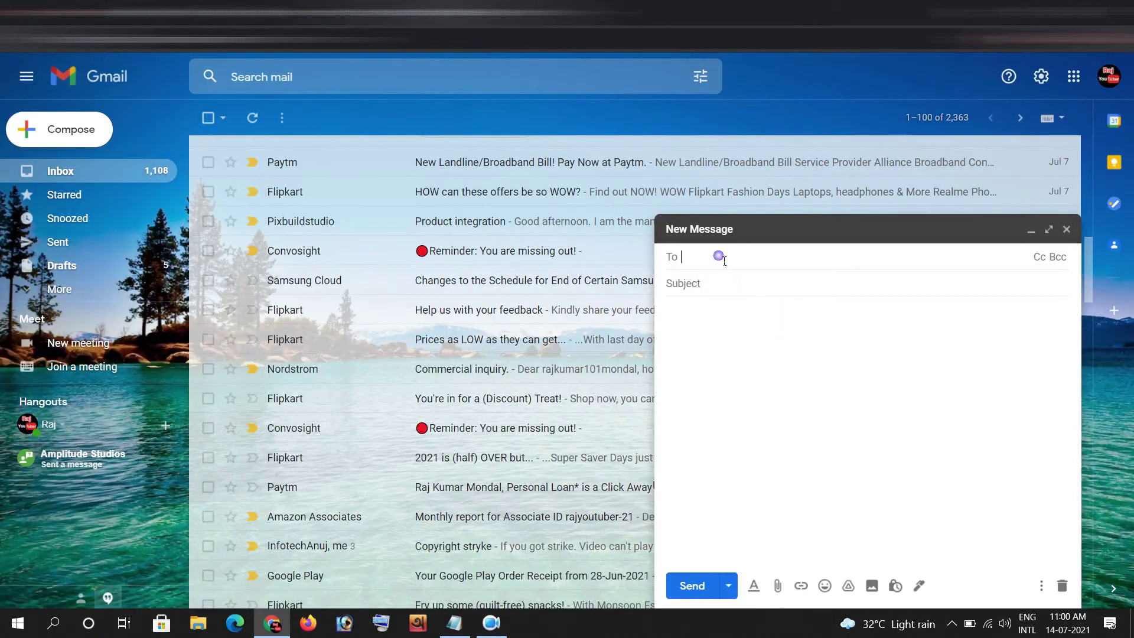
right_click(725, 260)
left_click(773, 367)
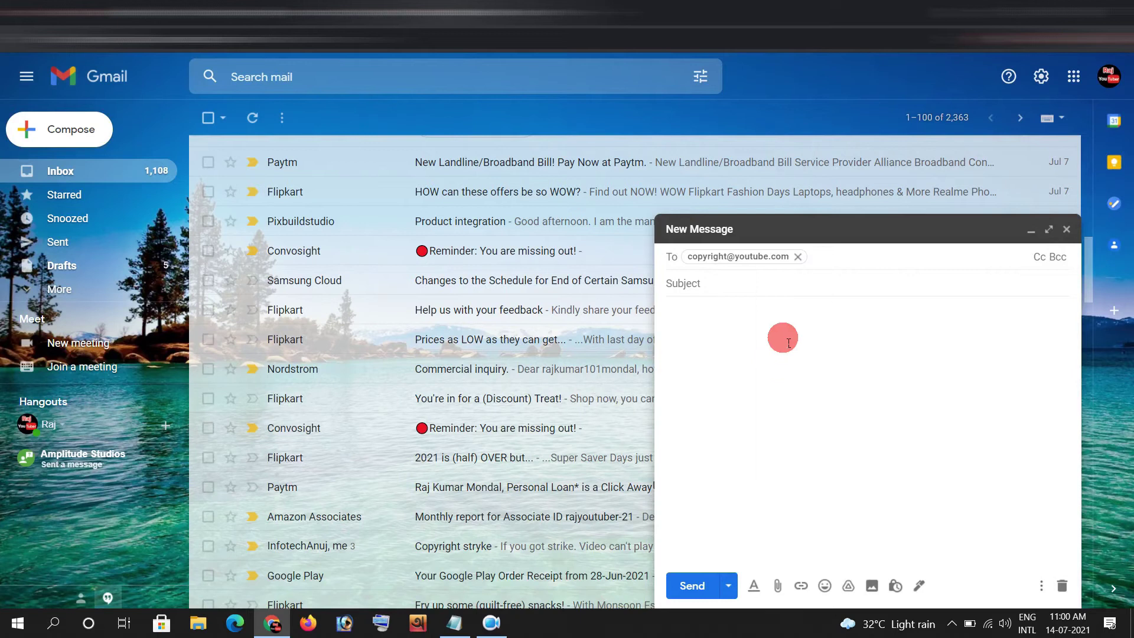
left_click(833, 256)
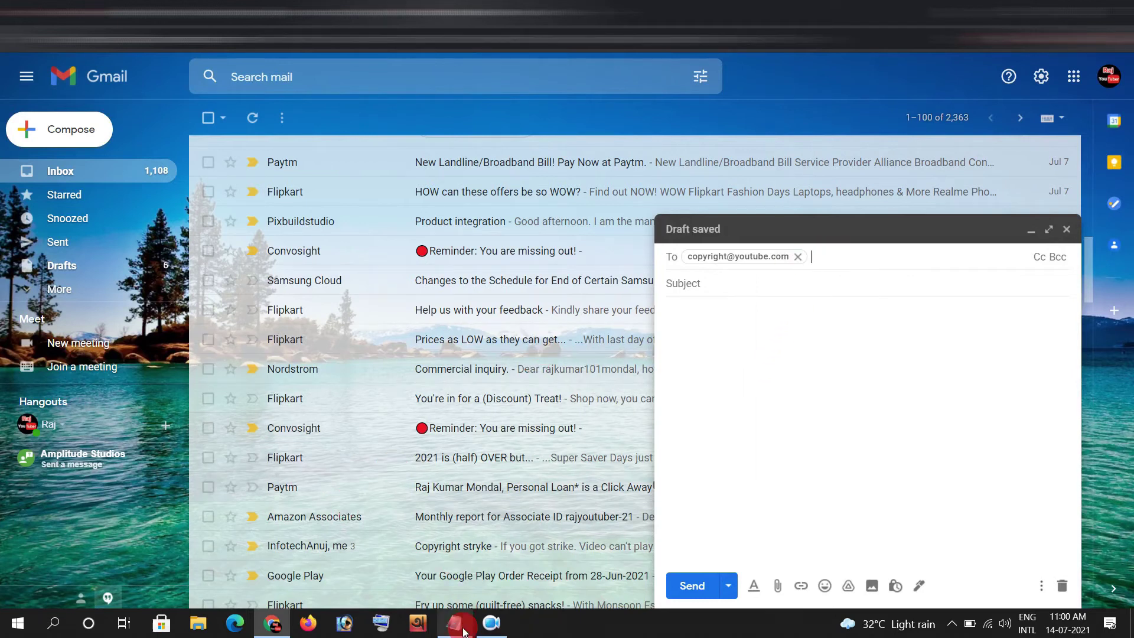
- Copy the line "Retract copyright strike" from the Notepad file and use it as the Gmail message's subject
left_click(464, 626)
left_click_drag(241, 230, 118, 234)
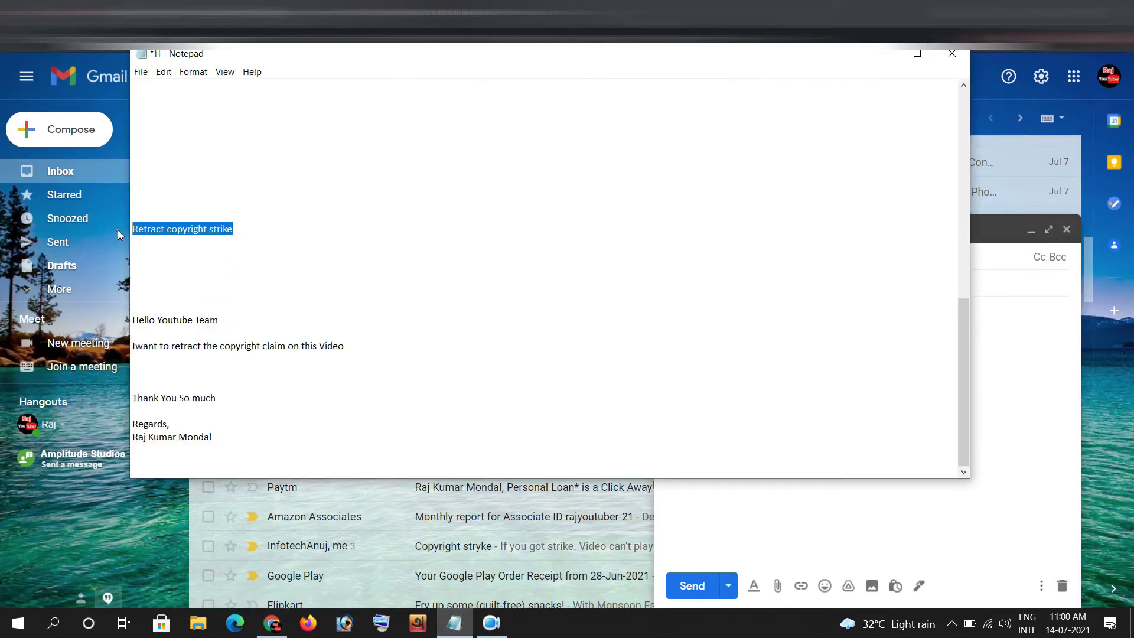
right_click(151, 229)
left_click(203, 267)
key("alt+Tab")
left_click(679, 283)
right_click(699, 277)
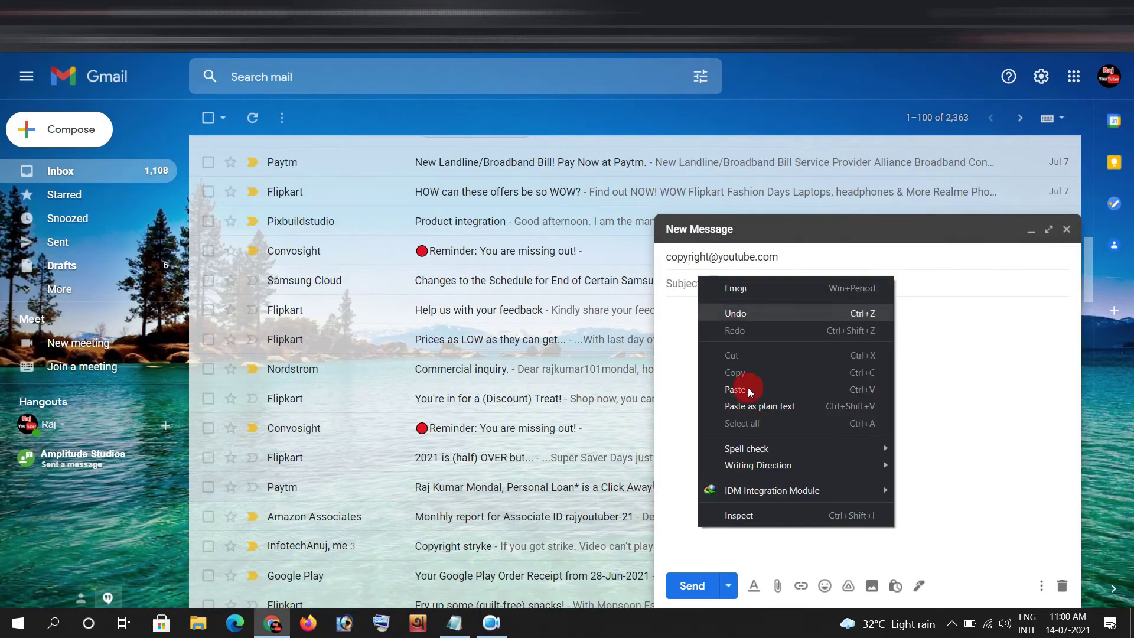
left_click(752, 394)
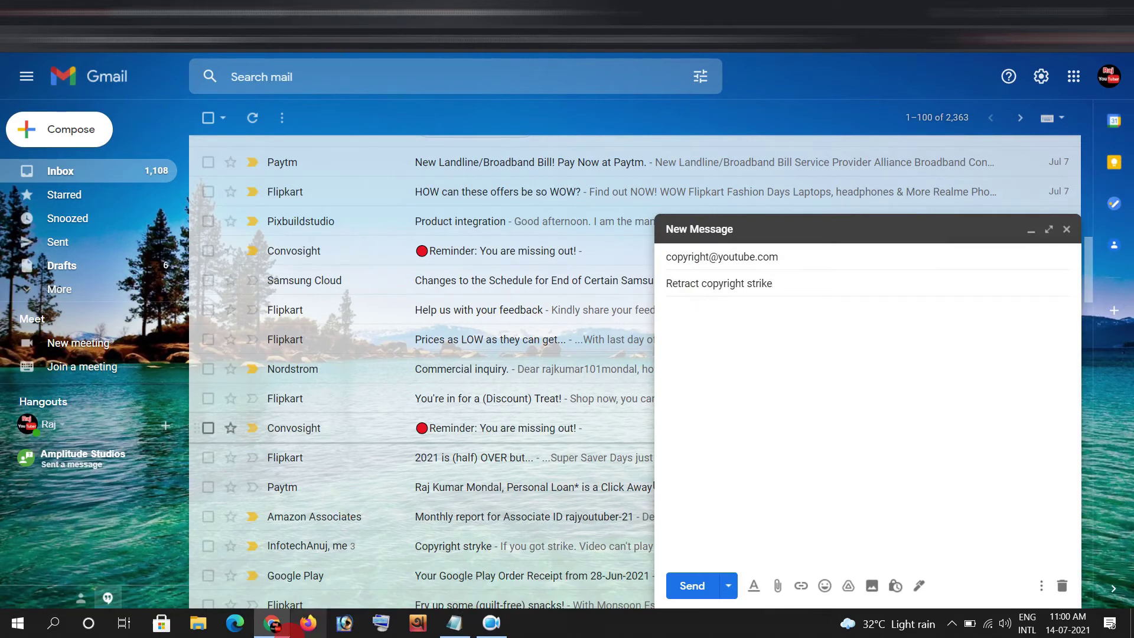
- Copy the prepared letter from "Hello Youtube Team" through the signature in Notepad into the Gmail message body, correcting "Iwant" to "I want"
left_click(453, 623)
mouse_move(230, 445)
left_mouse_down()
mouse_move(148, 346)
mouse_move(139, 322)
mouse_move(152, 324)
left_mouse_up()
right_click(146, 320)
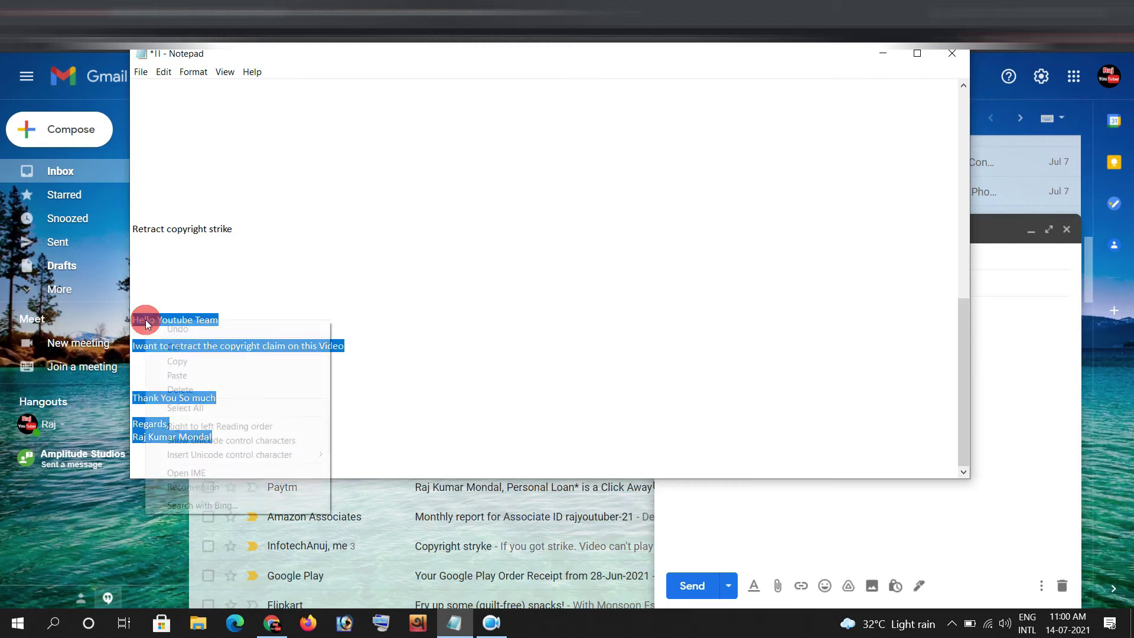
left_click(206, 362)
key("alt+Tab")
left_click(824, 424)
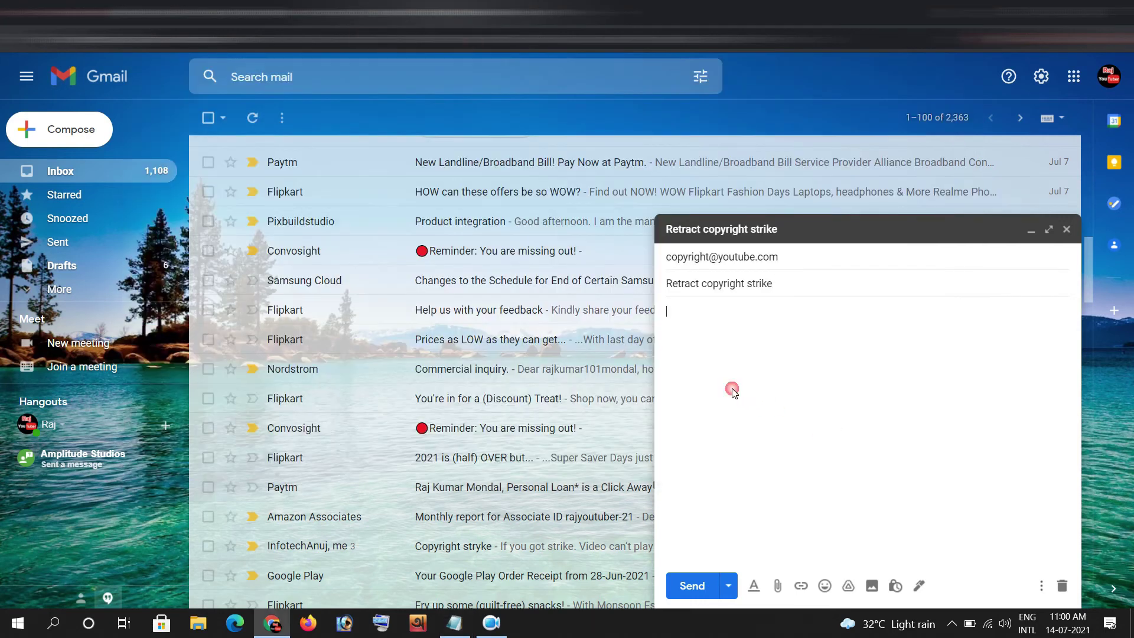
right_click(735, 396)
left_click(784, 254)
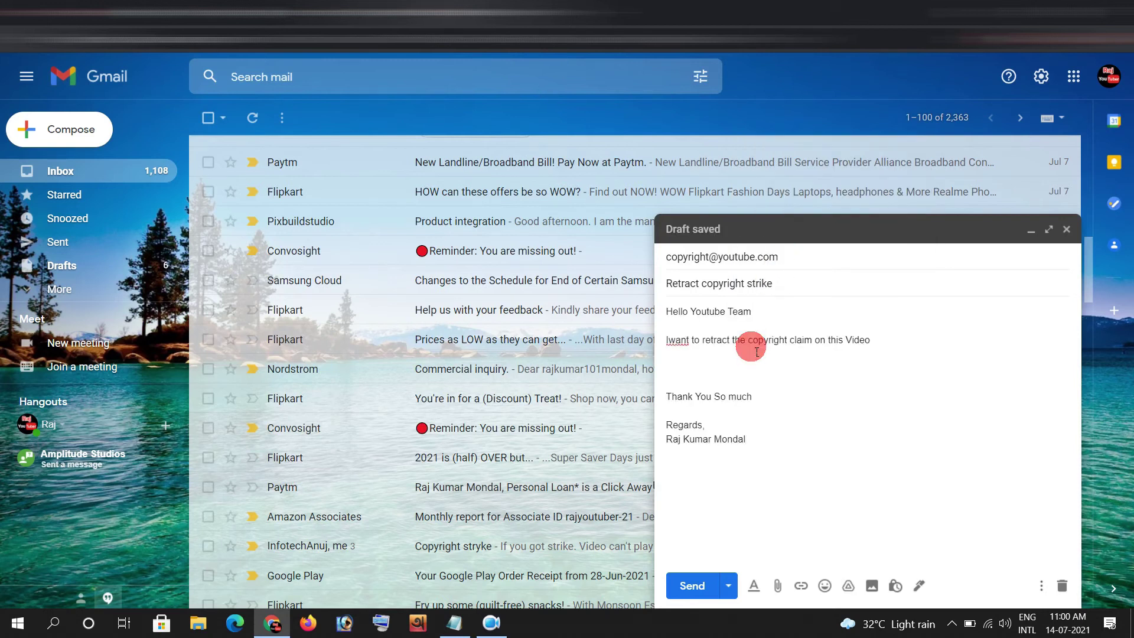
left_click(674, 341)
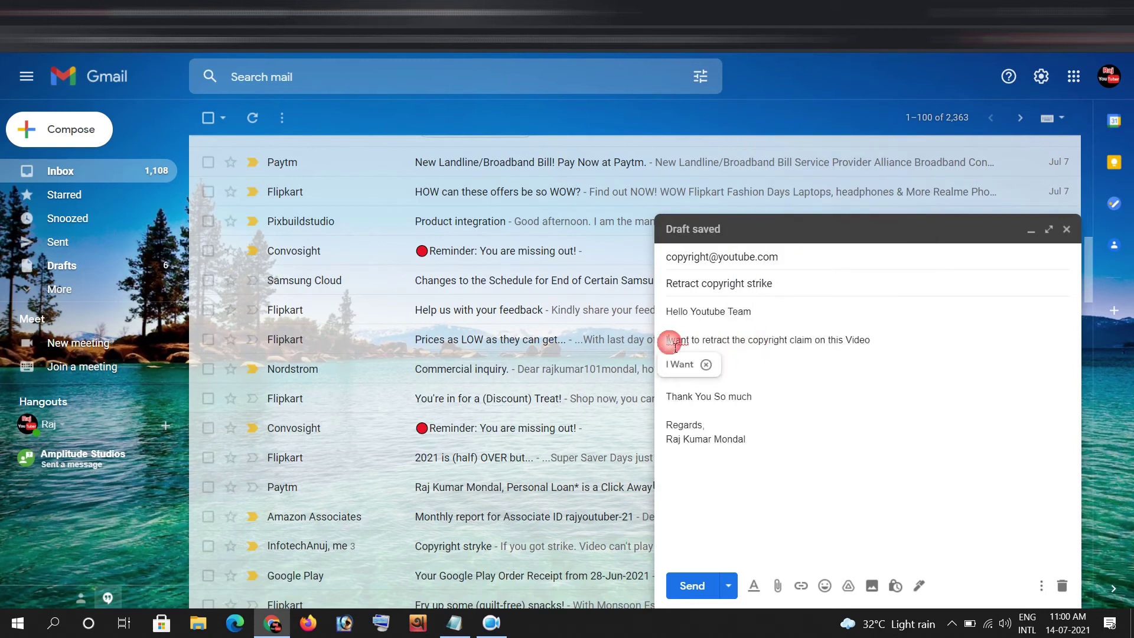
left_click(680, 365)
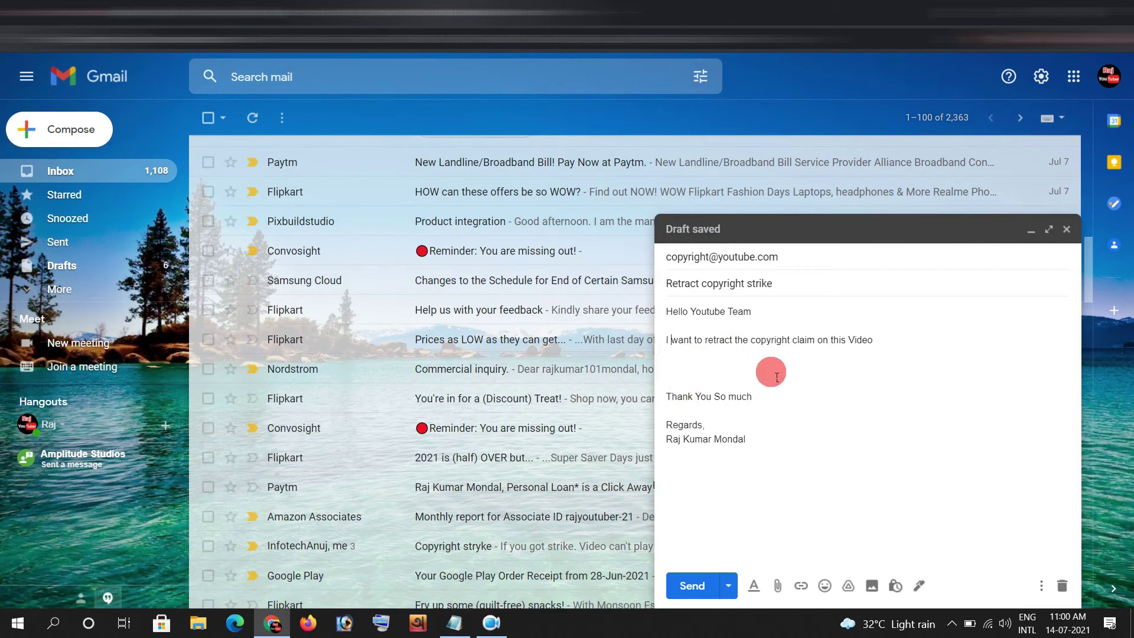
- Insert the infringing video URL from YouTube Studio's "#Shorts #Alfajtech // POCO M2 UNBOXING" removal request below the retraction sentence in the Gmail message
left_click(681, 368)
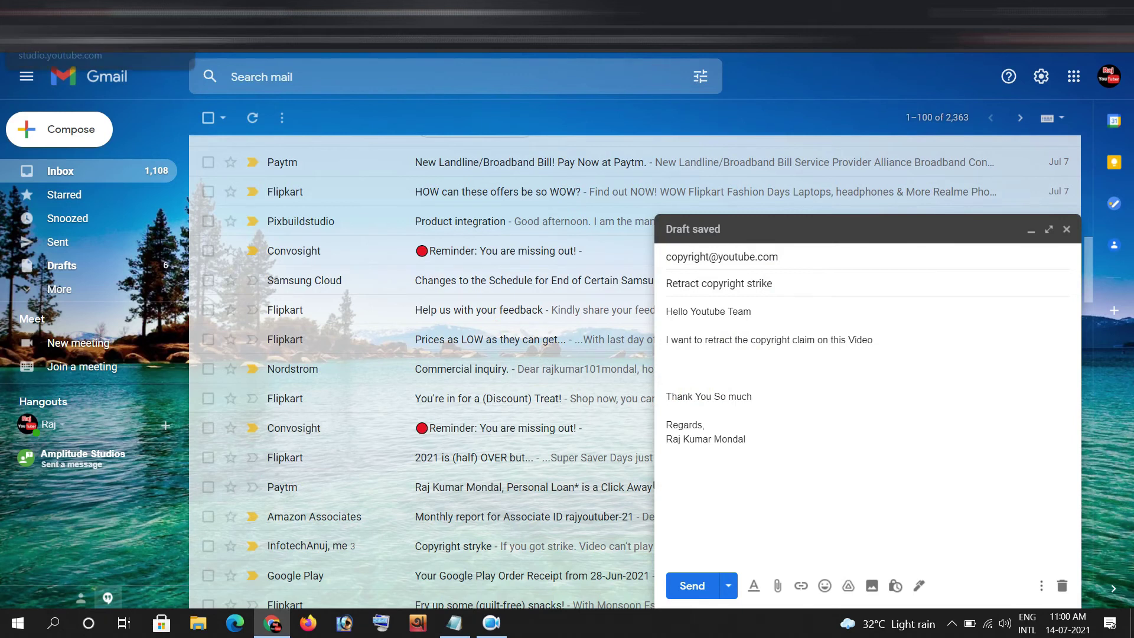
left_click(449, 13)
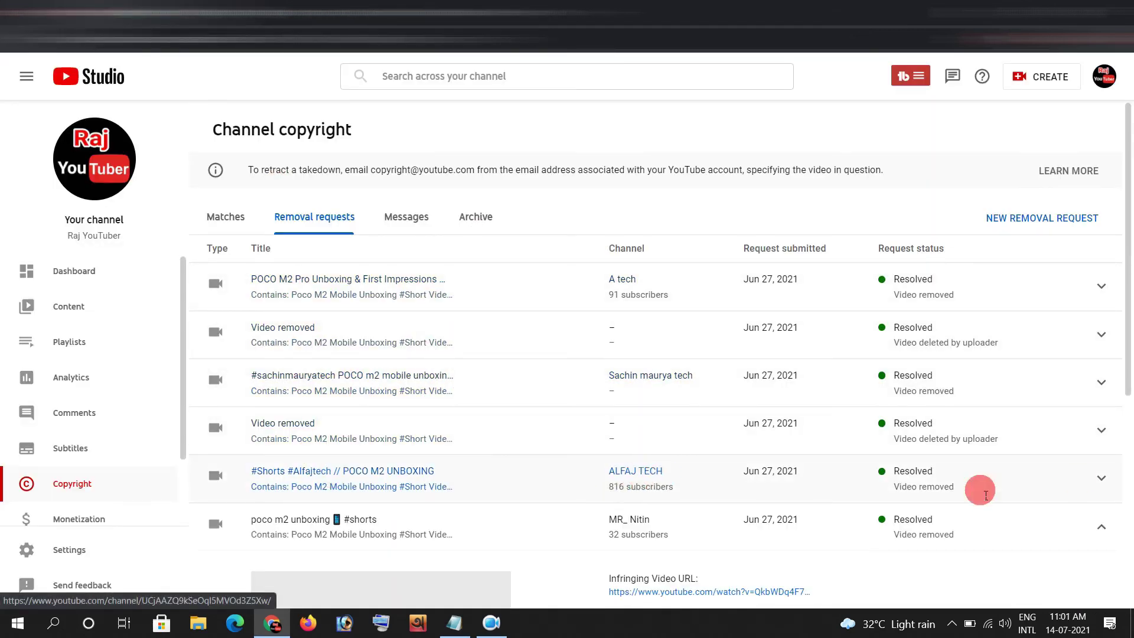
left_click(1102, 479)
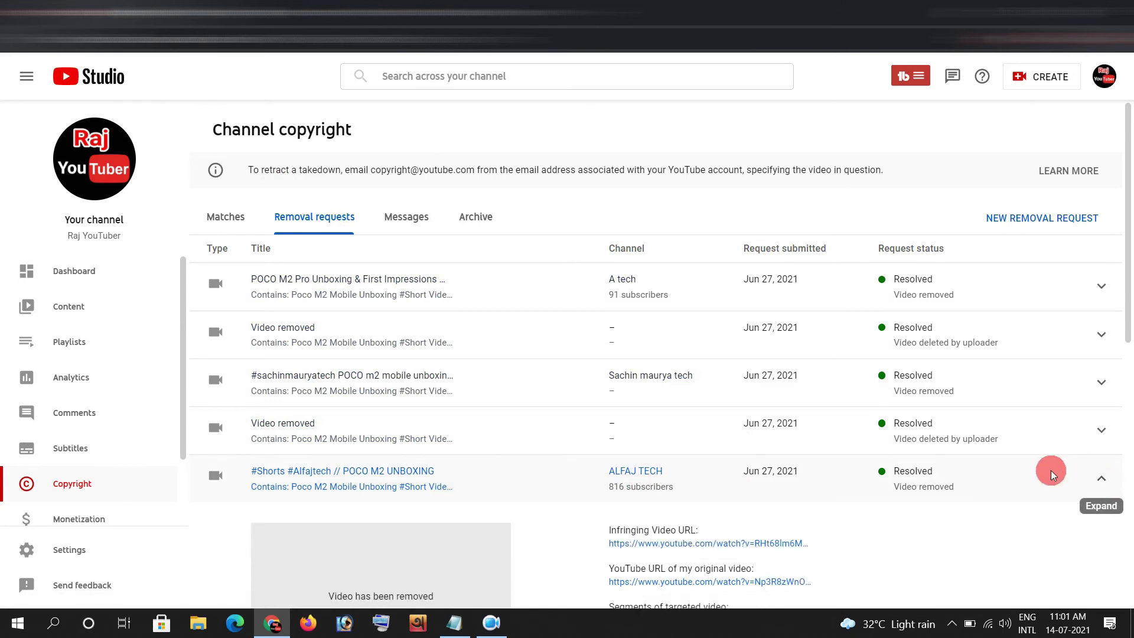
scroll(1004, 484, "down", 4)
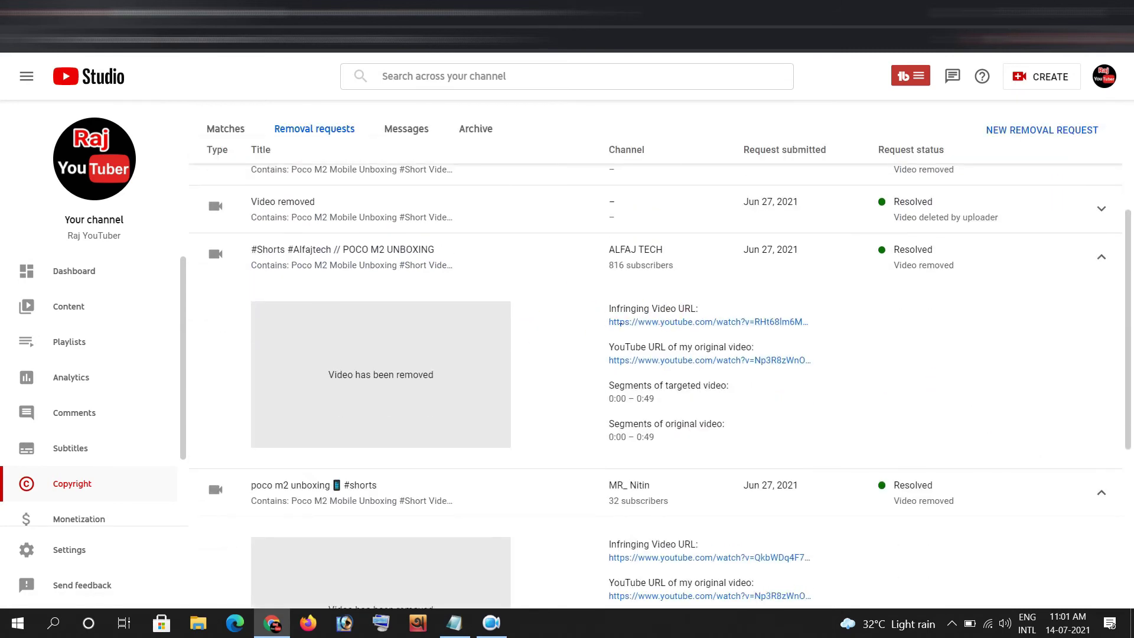
triple_click(615, 326)
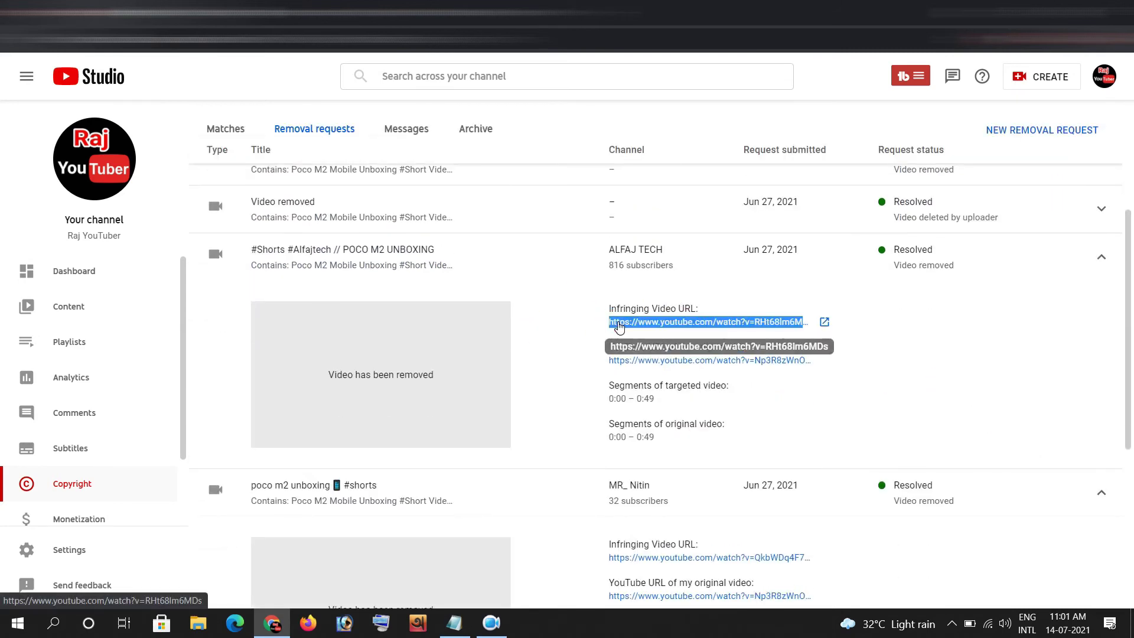
right_click(615, 324)
left_click(675, 434)
key("alt+Tab")
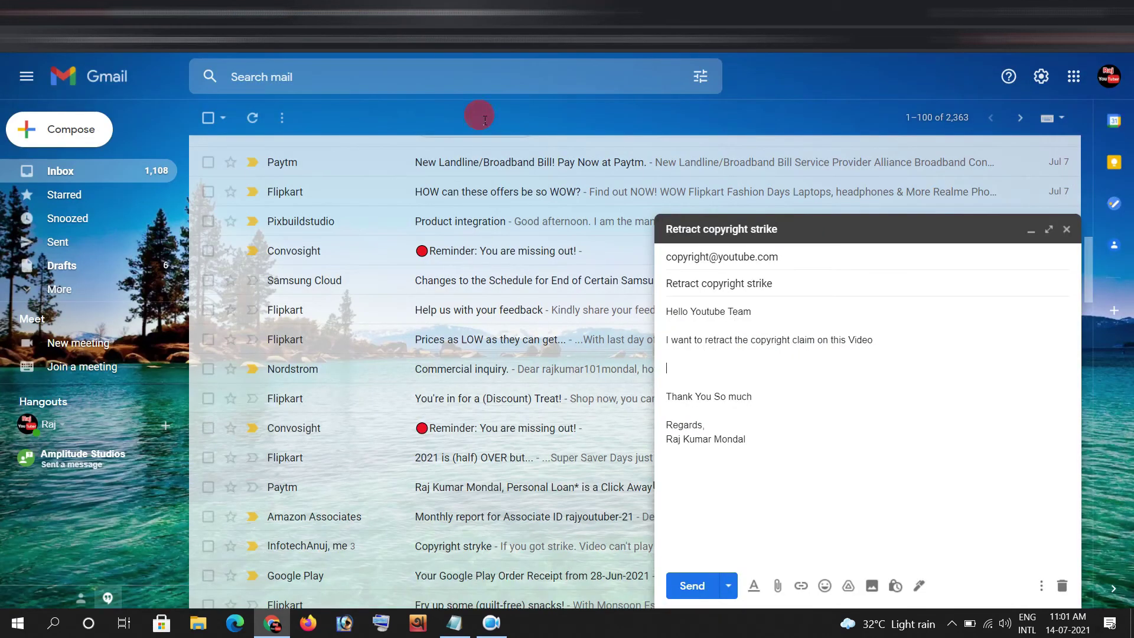
right_click(685, 367)
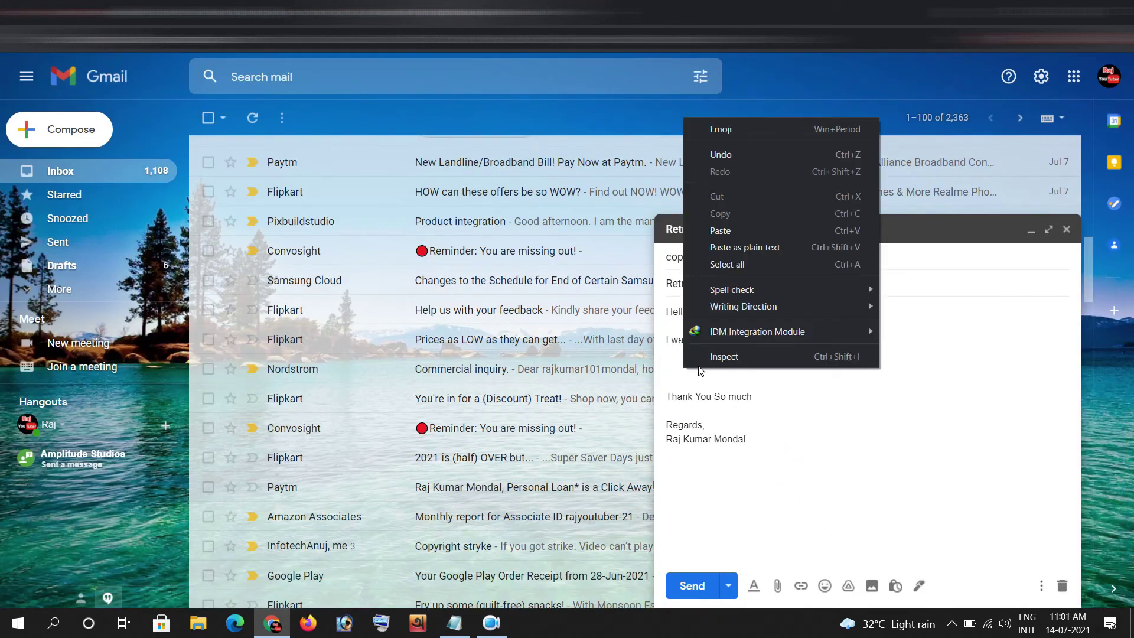
left_click(734, 230)
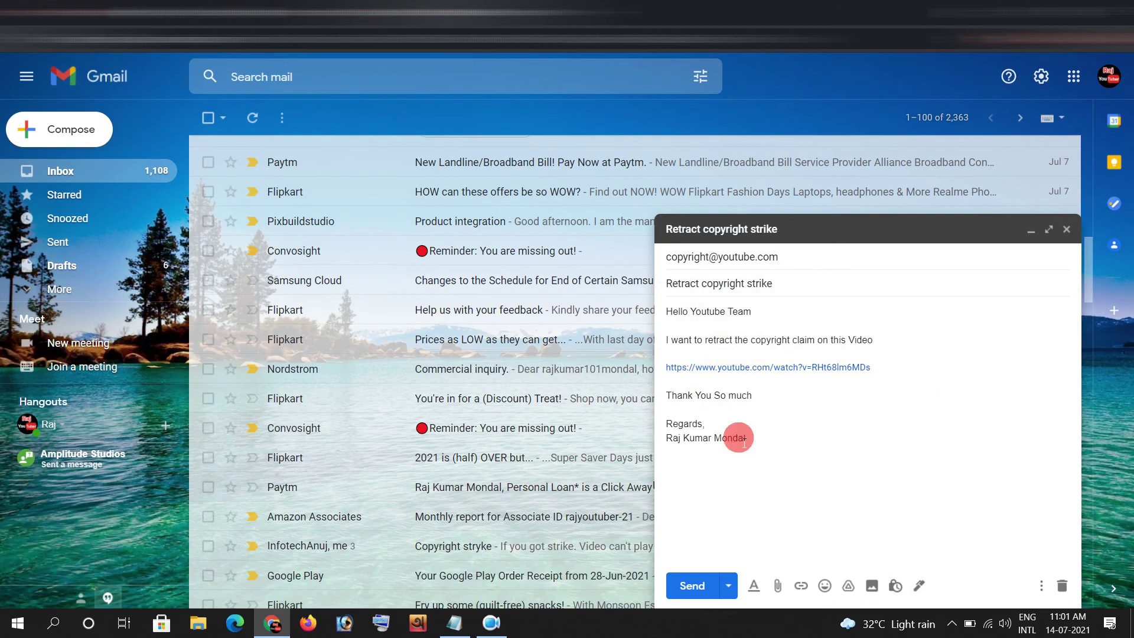
- Send the completed retraction e-mail to YouTube's copyright team
left_click(710, 468)
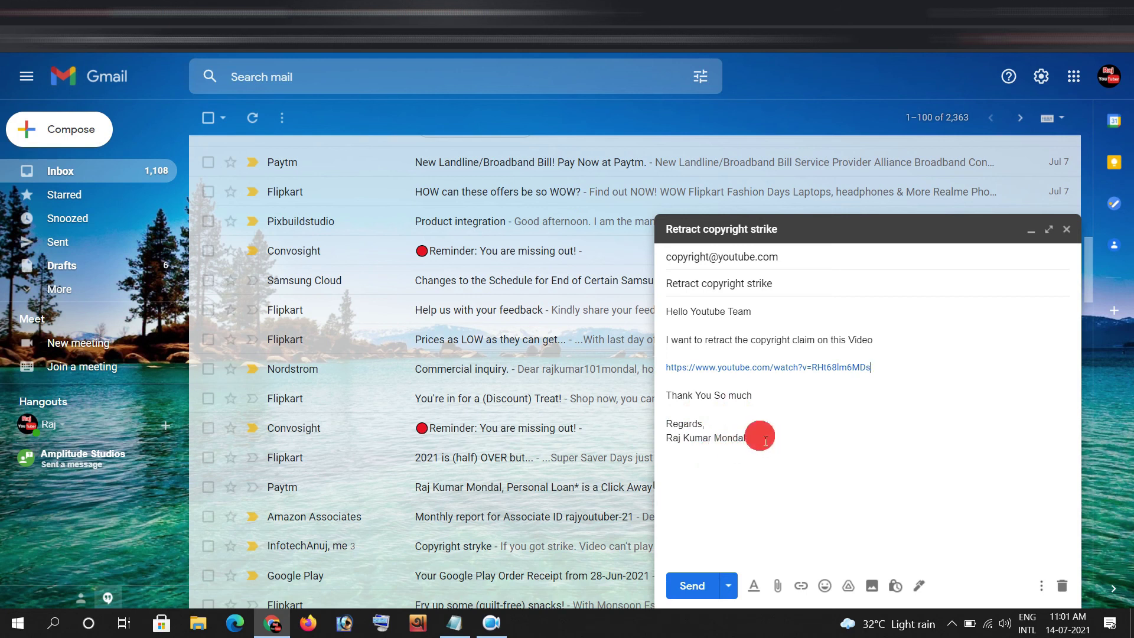
left_click(691, 591)
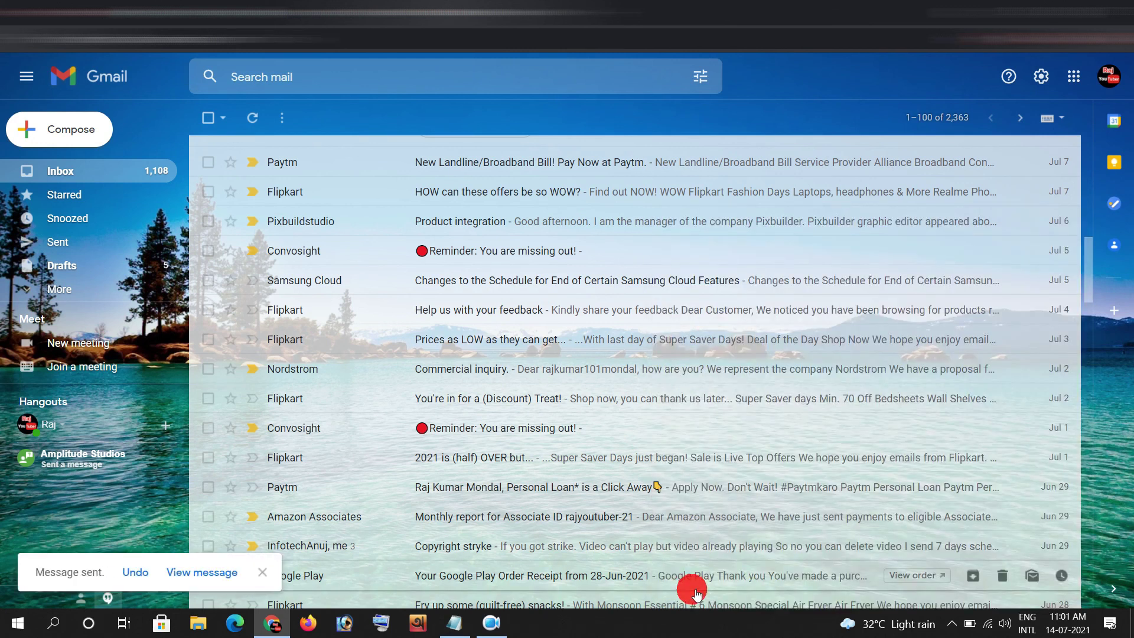